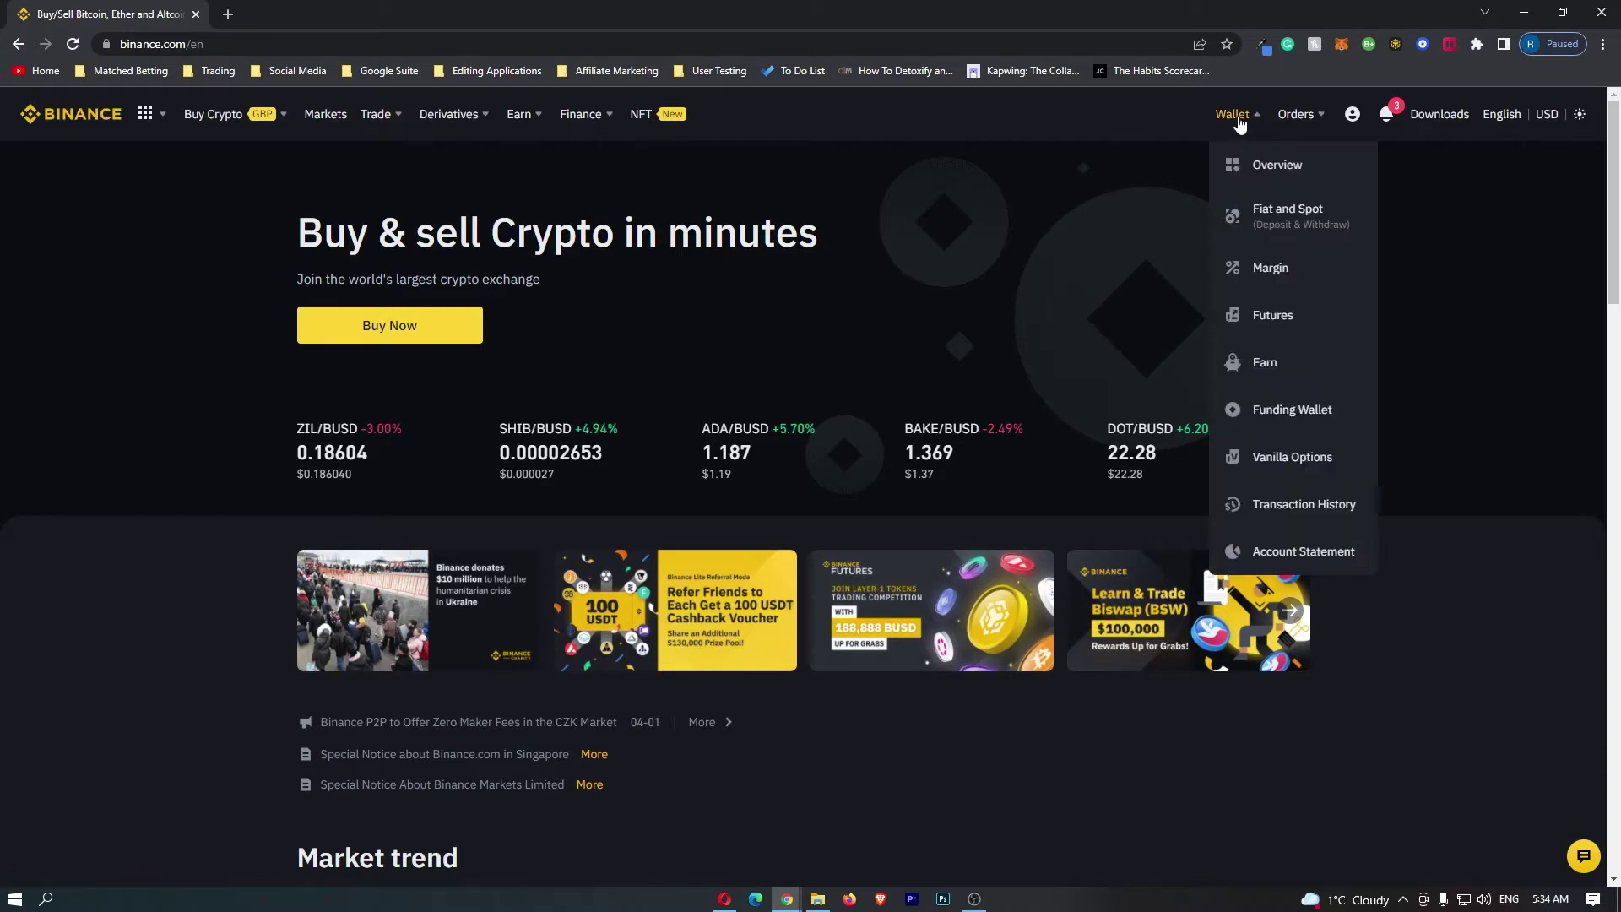
Step: Go to the Fiat and Spot (Deposit & Withdraw) wallet from the Wallet menu
{"action": "left_click", "coordinate": [1303, 220]}
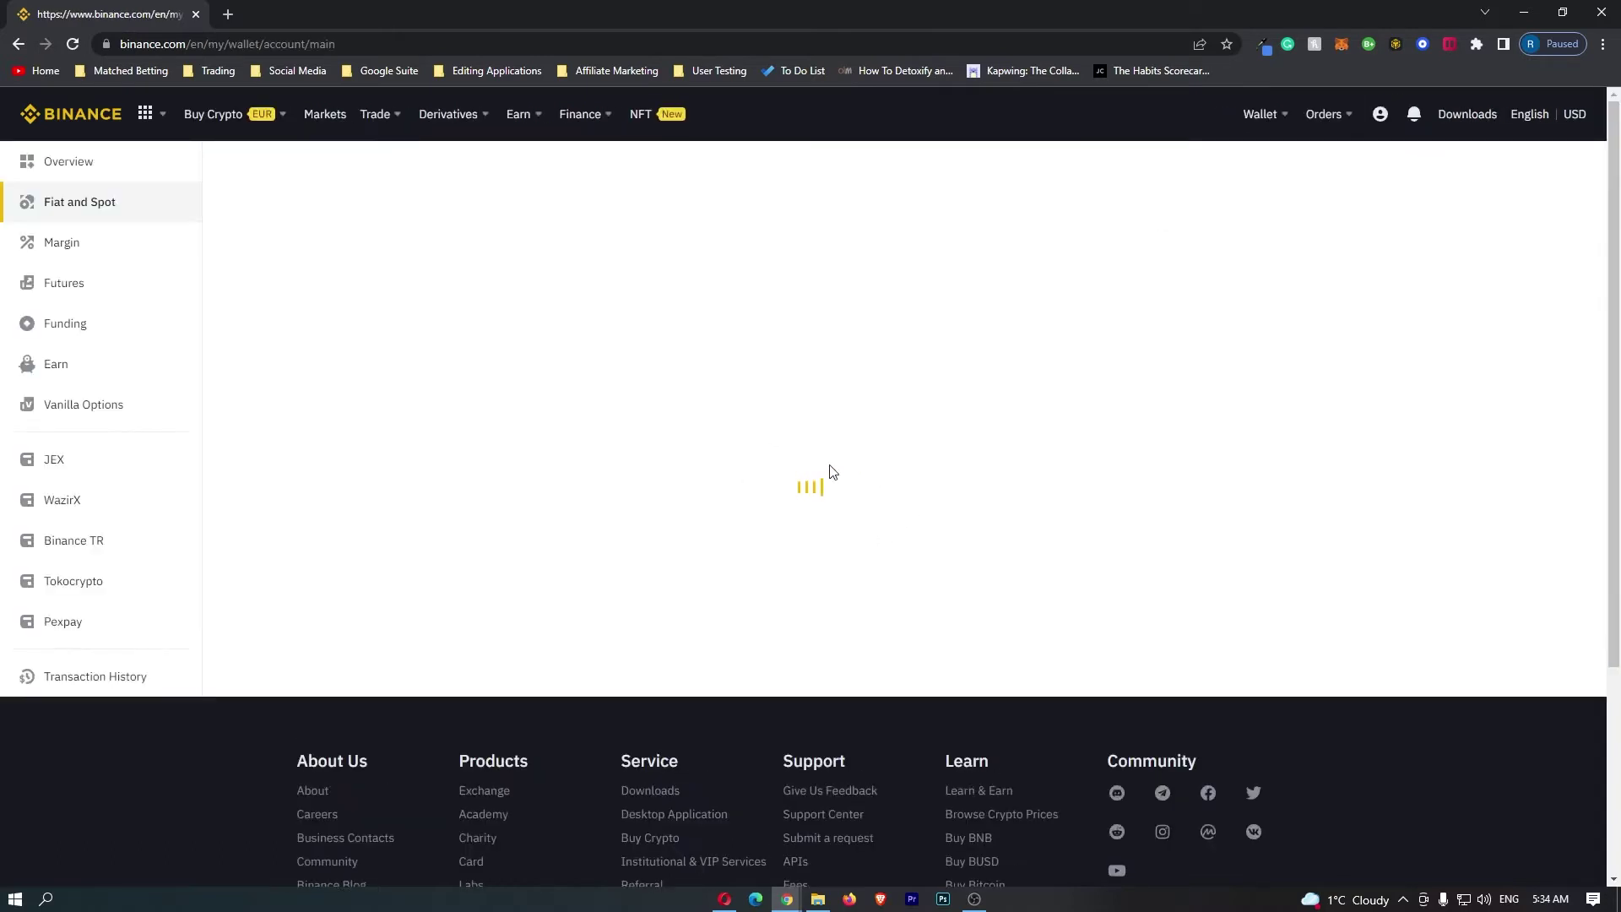
{"action": "left_click_drag", "start_coordinate": [397, 185], "coordinate": [234, 186]}
{"action": "scroll", "coordinate": [495, 221], "scroll_direction": "down", "scroll_amount": 2}
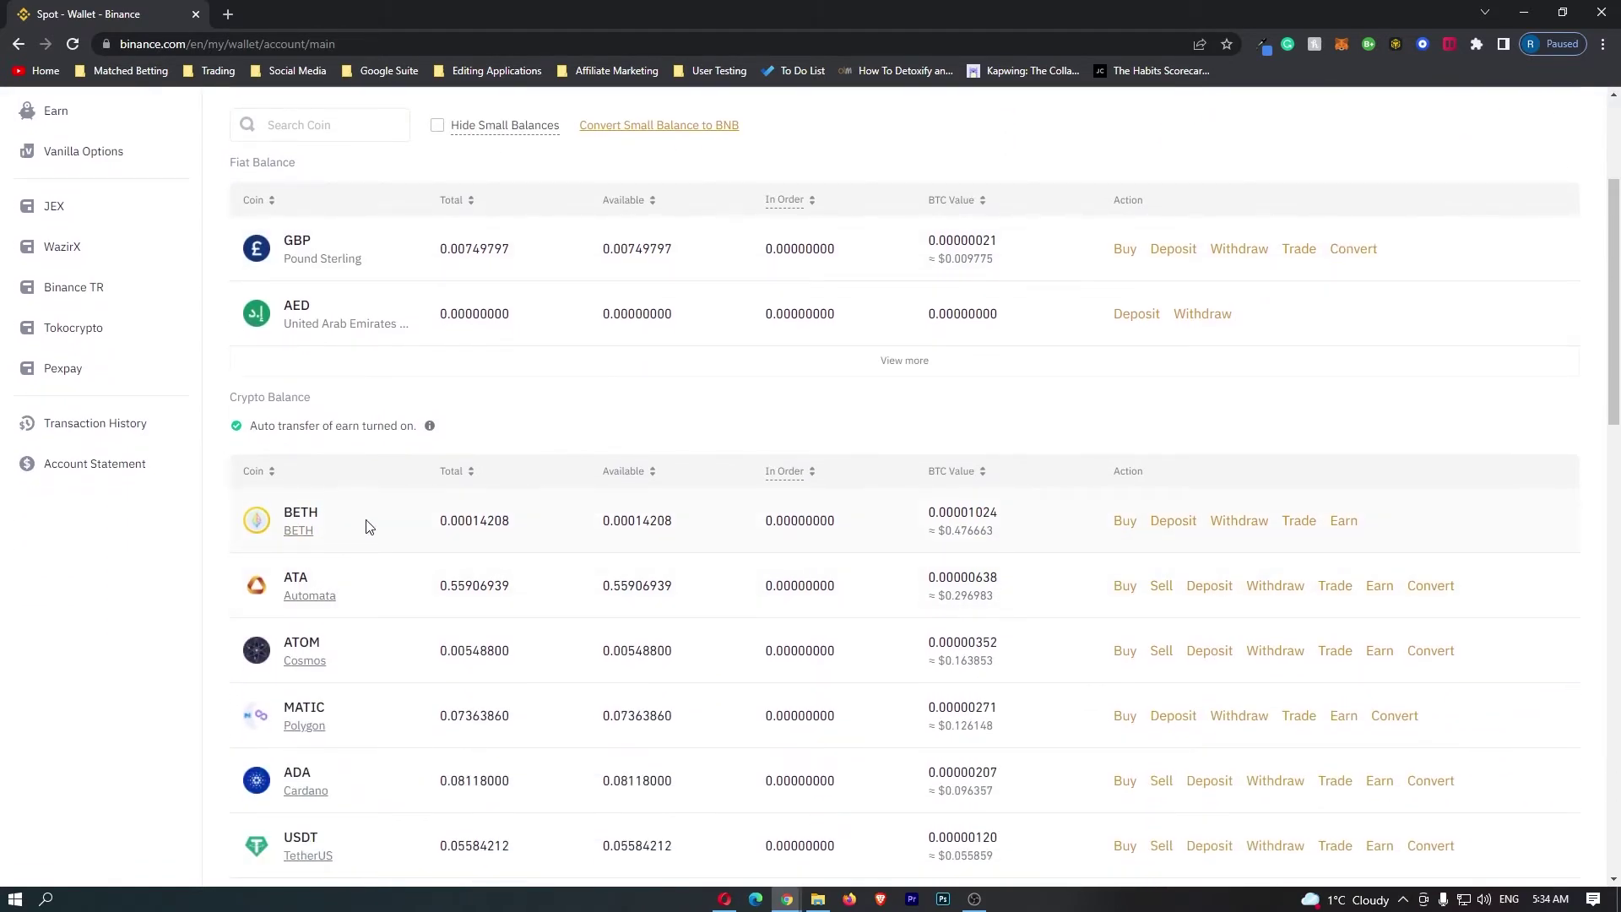
{"action": "scroll", "coordinate": [391, 499], "scroll_direction": "down", "scroll_amount": 3}
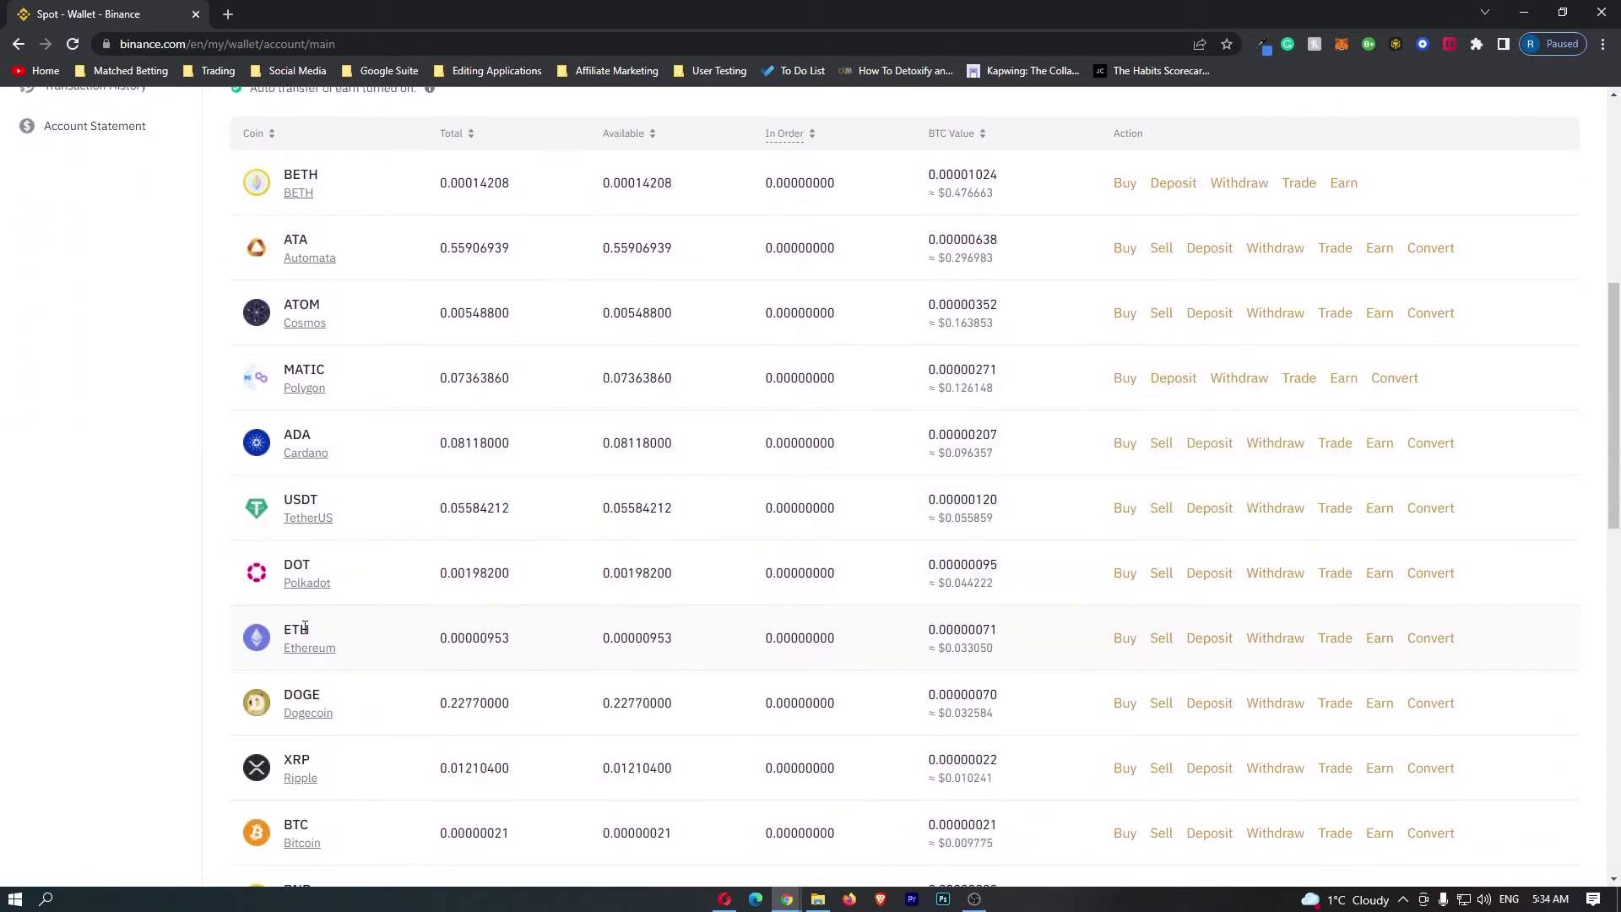
{"action": "scroll", "coordinate": [271, 241], "scroll_direction": "down", "scroll_amount": 2}
{"action": "scroll", "coordinate": [337, 640], "scroll_direction": "up", "scroll_amount": 2}
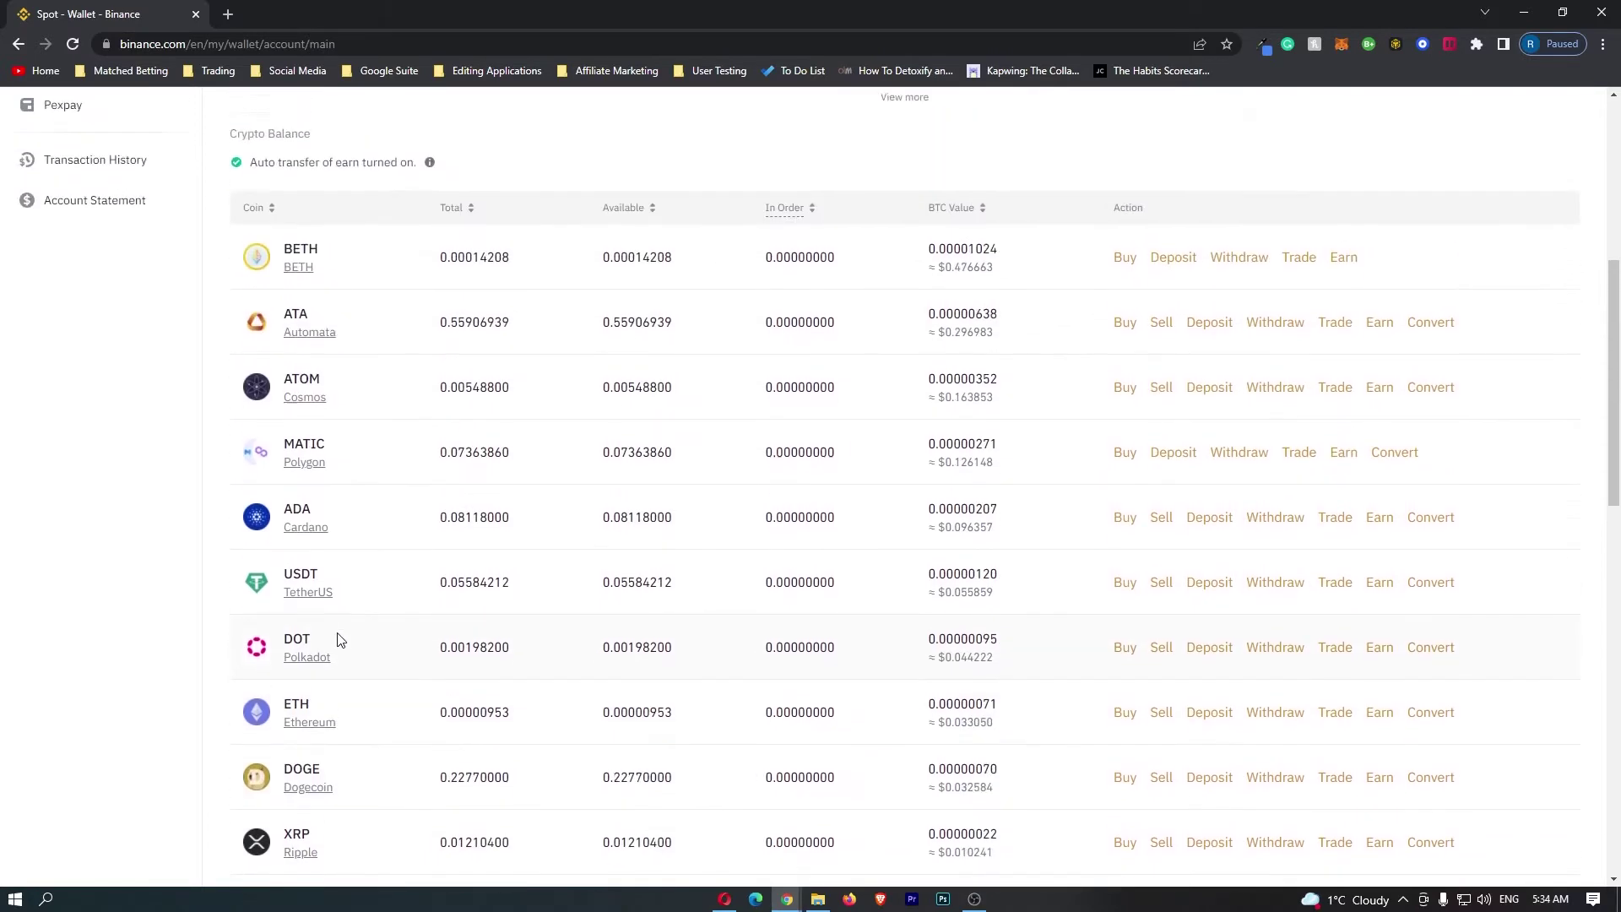
{"action": "scroll", "coordinate": [337, 637], "scroll_direction": "up", "scroll_amount": 2}
{"action": "scroll", "coordinate": [351, 620], "scroll_direction": "up", "scroll_amount": 3}
Step: Filter the wallet coins by 'eth' and start a deposit from the ETH row
{"action": "left_click", "coordinate": [276, 297]}
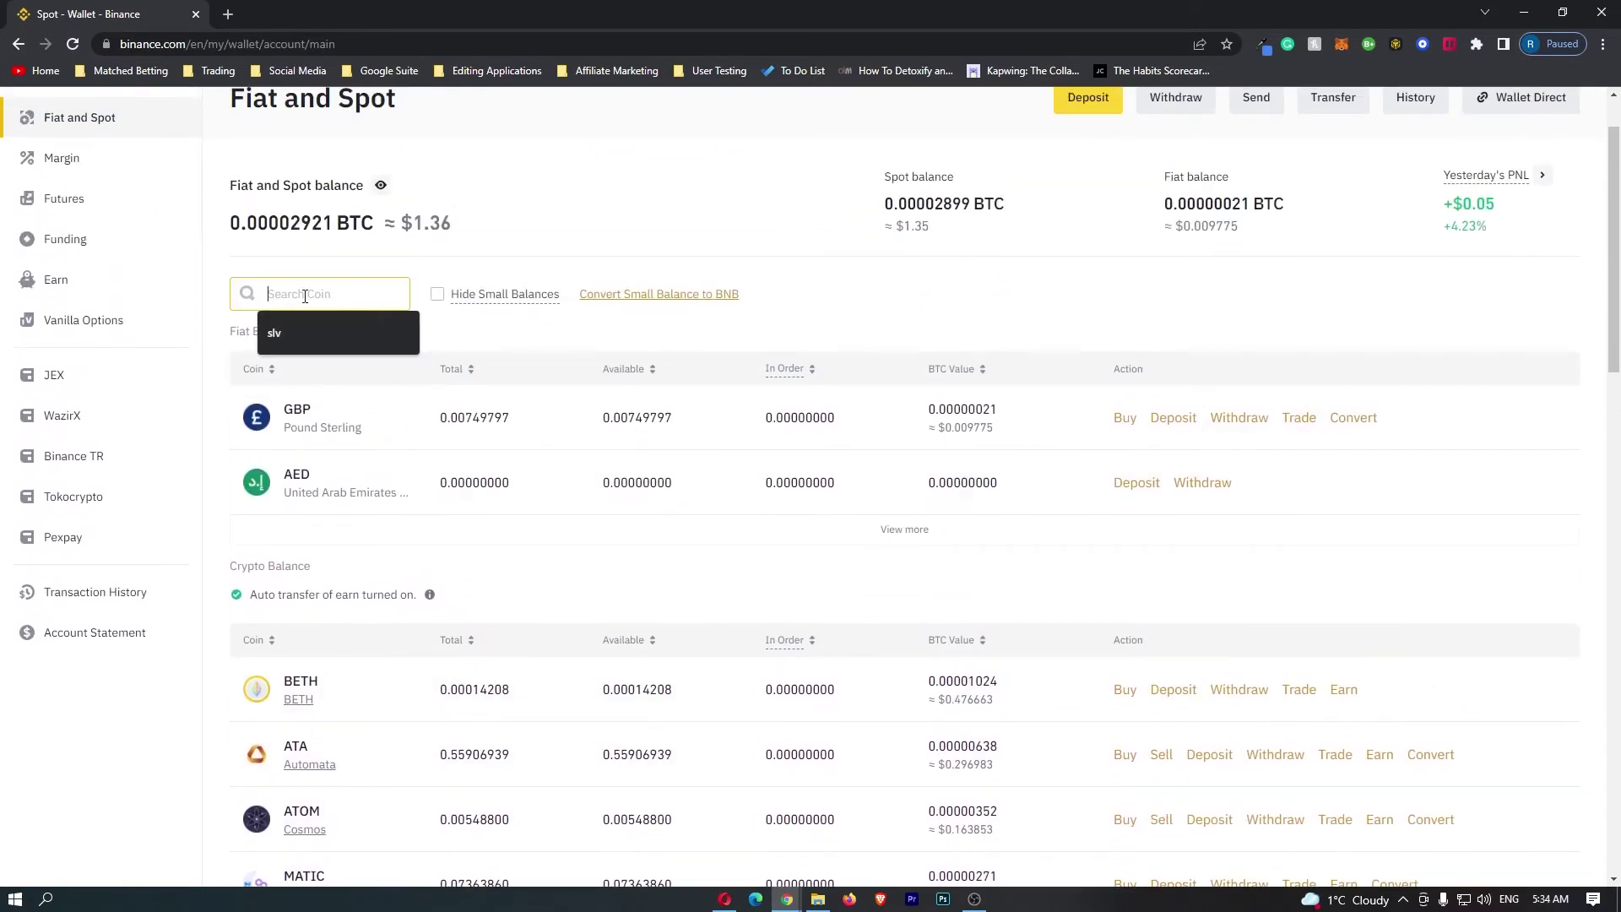
{"action": "type", "text": "eth"}
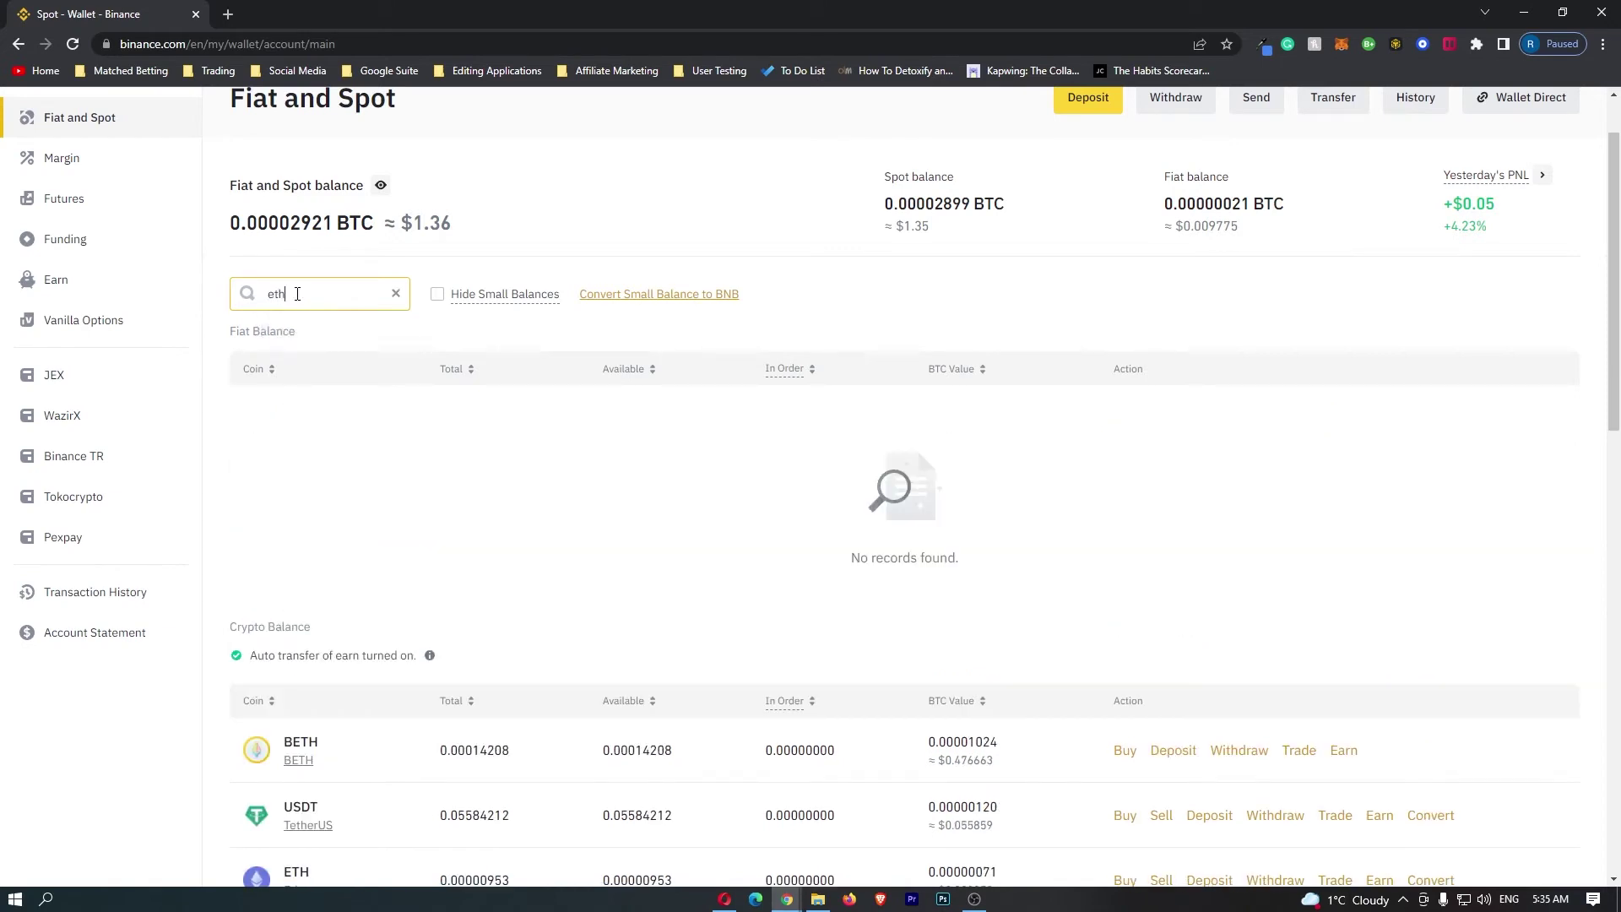
{"action": "scroll", "coordinate": [389, 655], "scroll_direction": "down", "scroll_amount": 2}
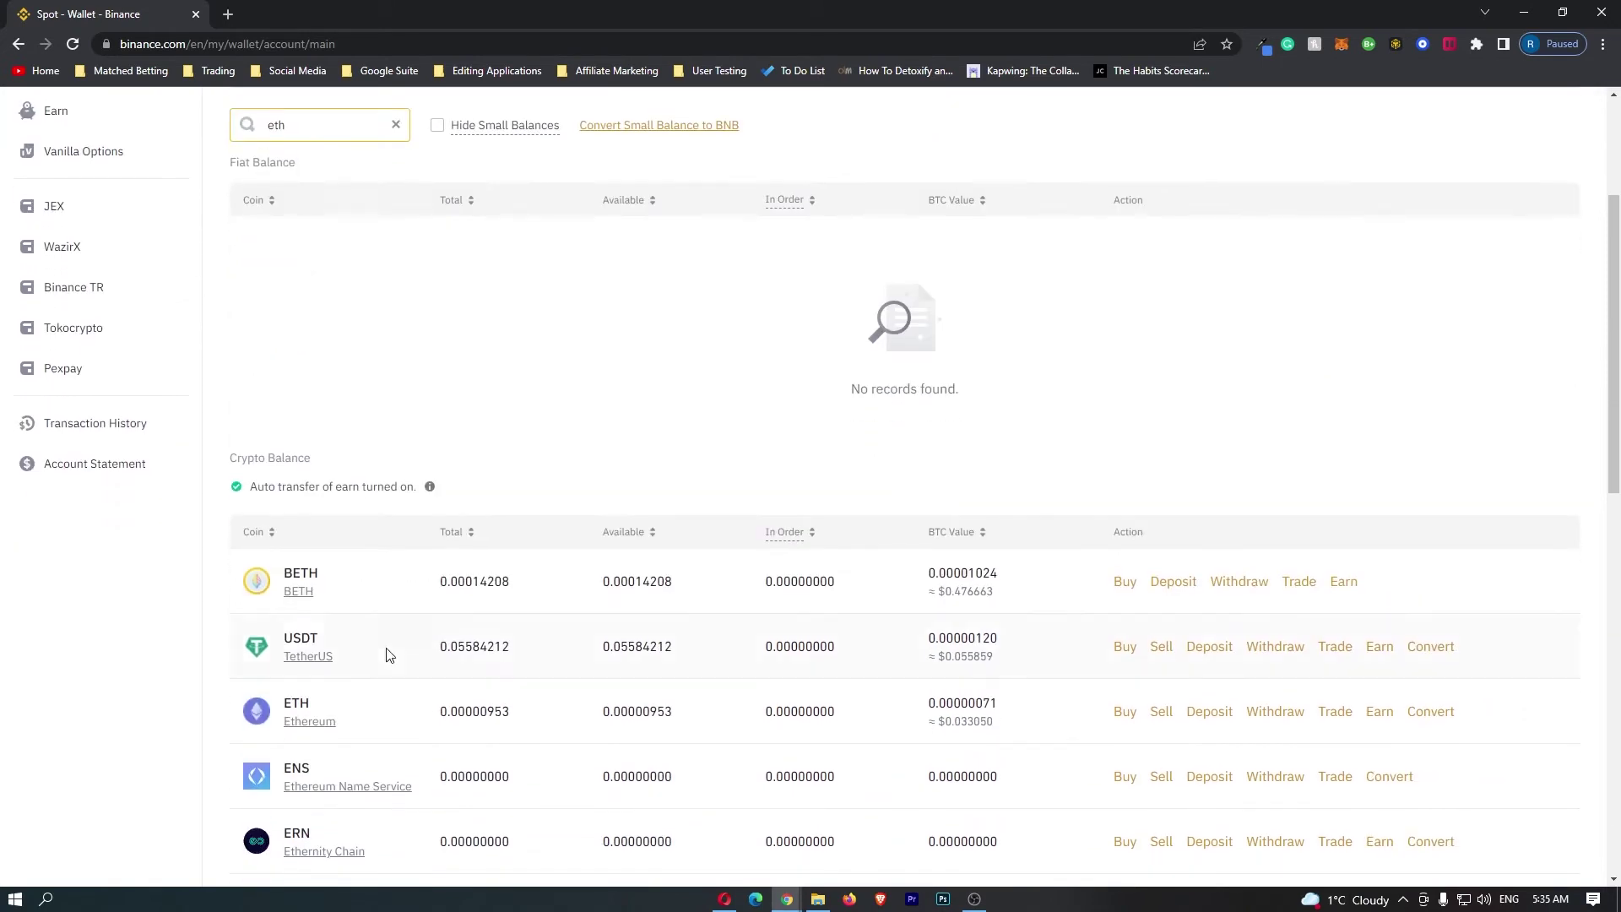
{"action": "left_click", "coordinate": [320, 705]}
{"action": "left_click", "coordinate": [1209, 712]}
Step: Open the Select network list for the Ethereum deposit
{"action": "left_click_drag", "start_coordinate": [428, 175], "coordinate": [298, 186]}
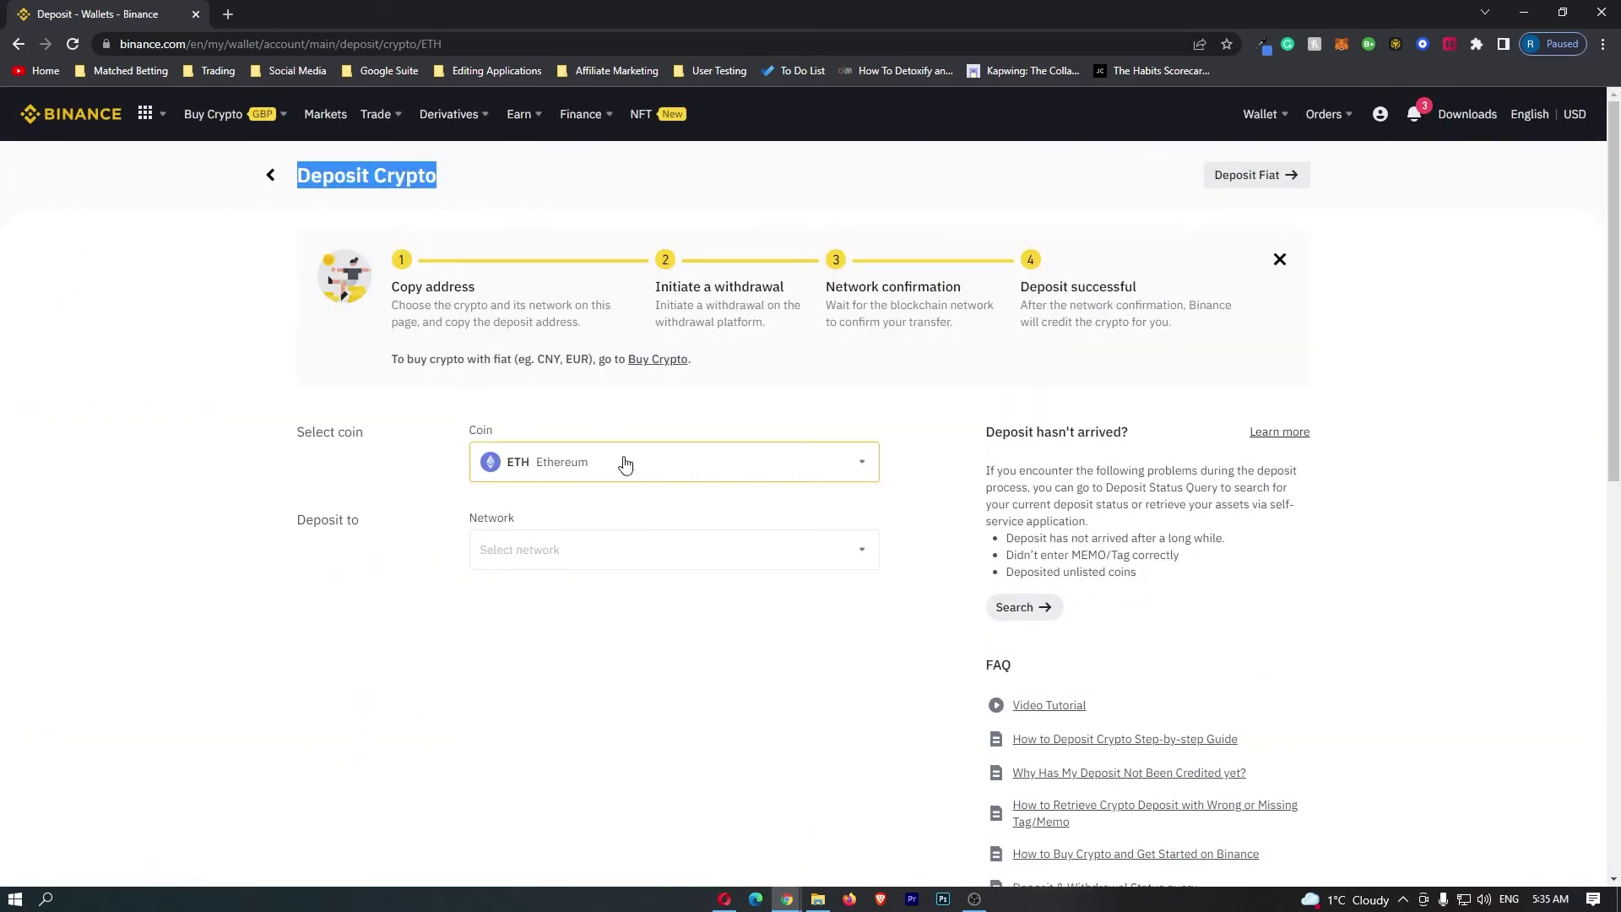
{"action": "left_click", "coordinate": [513, 321]}
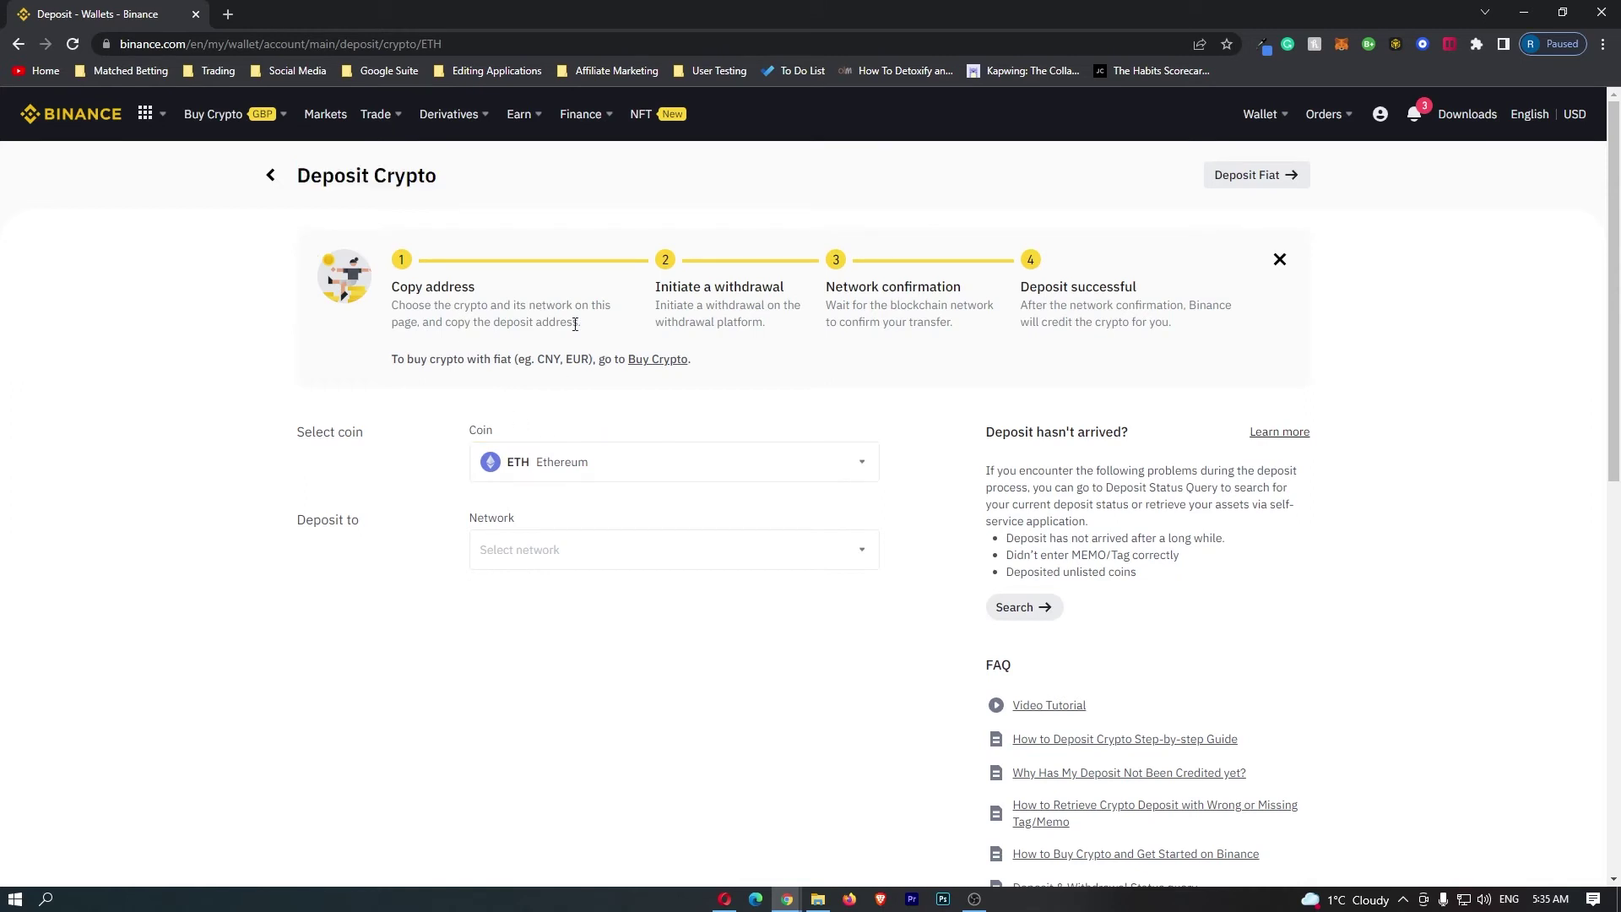
{"action": "scroll", "coordinate": [572, 321], "scroll_direction": "down", "scroll_amount": 1}
{"action": "left_click_drag", "start_coordinate": [470, 433], "coordinate": [524, 441]}
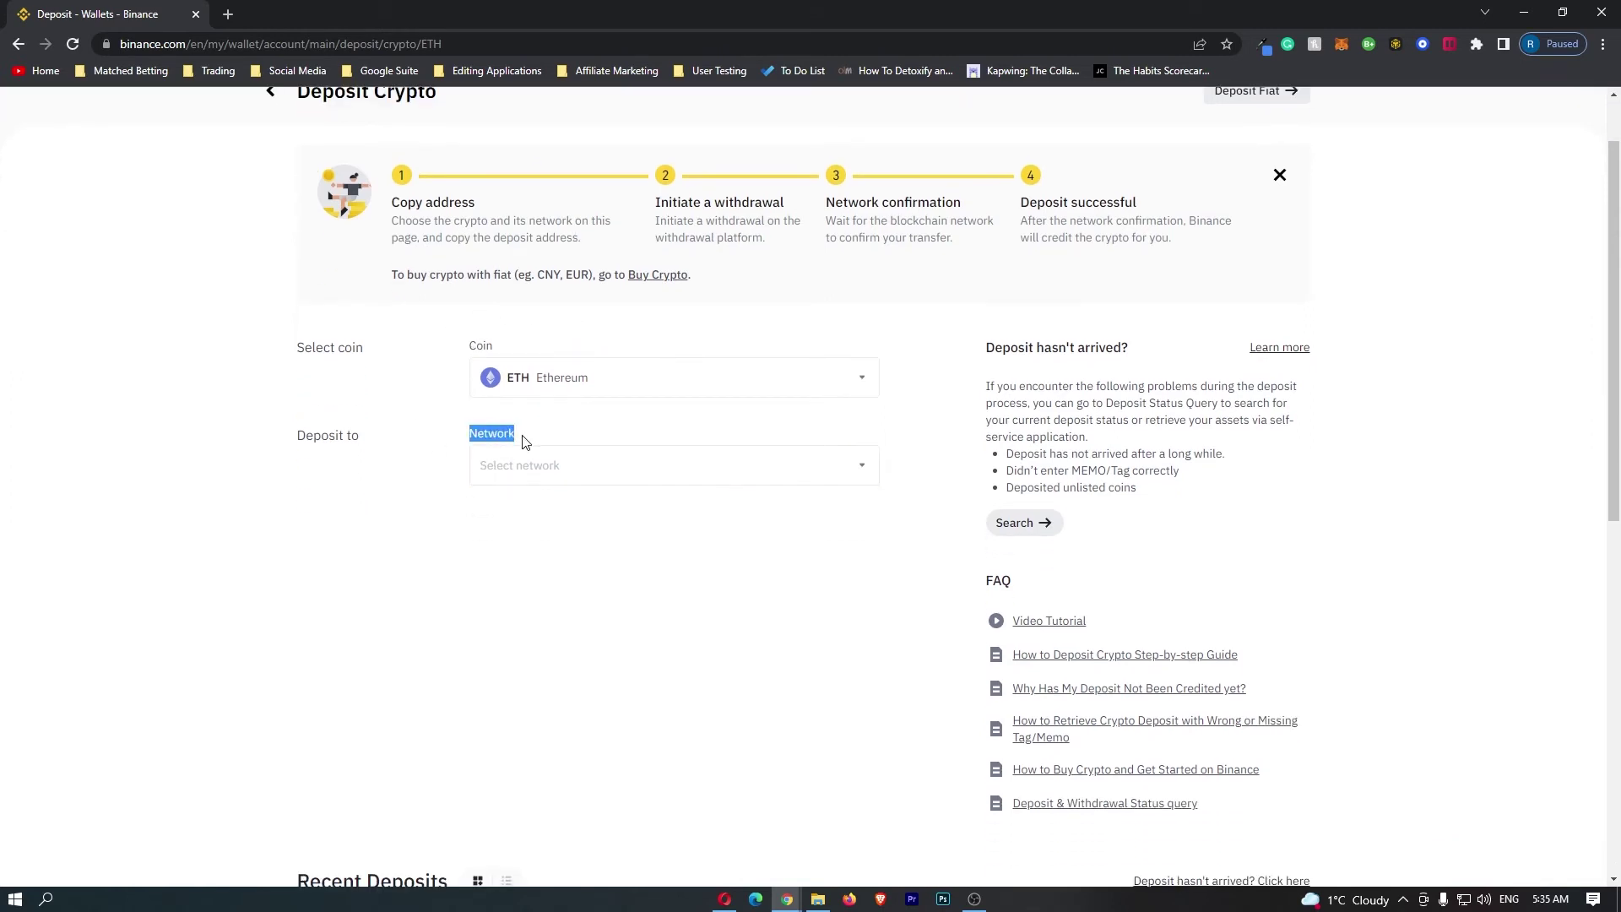
{"action": "left_click", "coordinate": [551, 435]}
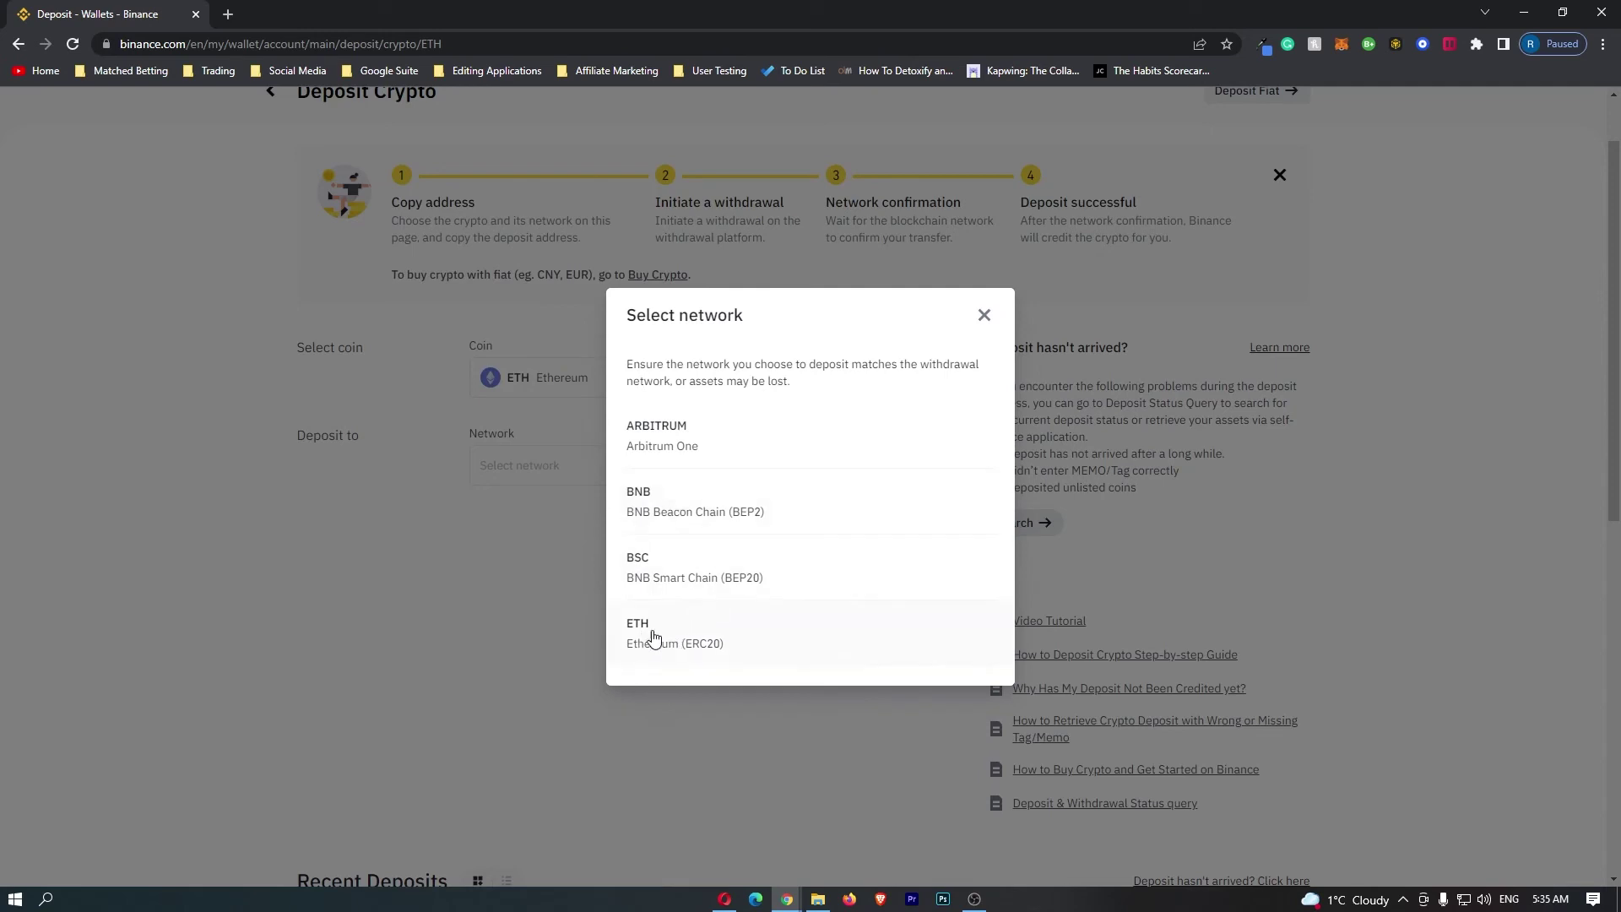
Step: Choose the ETH Ethereum (ERC20) network and copy its deposit address to the clipboard
{"action": "left_click", "coordinate": [672, 641]}
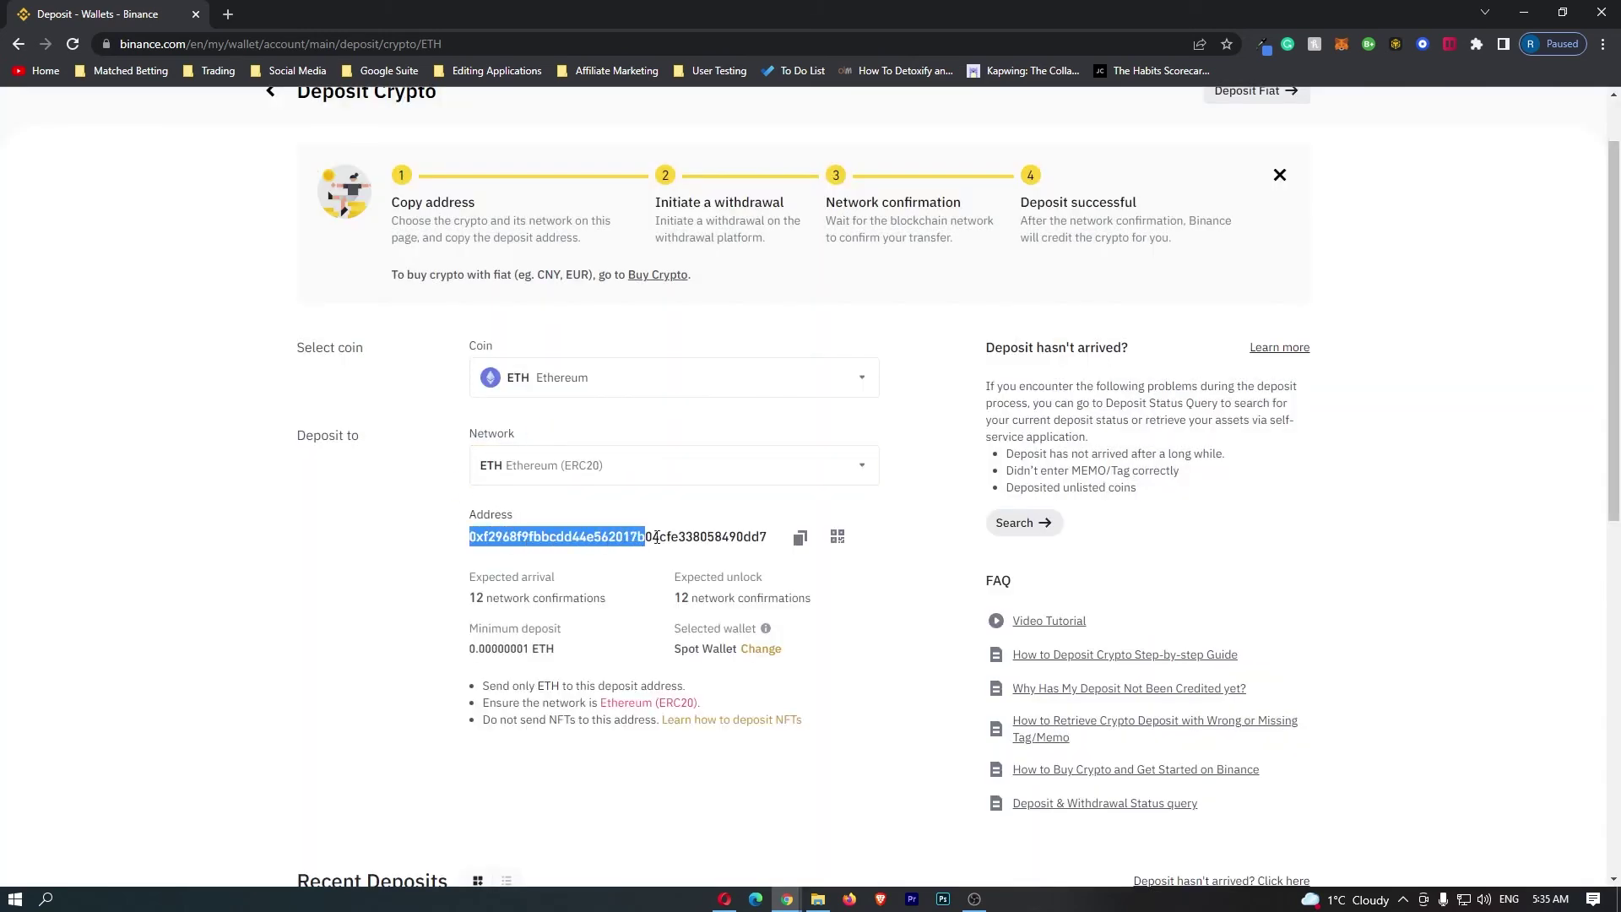
{"action": "left_click_drag", "start_coordinate": [472, 537], "coordinate": [793, 542]}
{"action": "left_click", "coordinate": [777, 541]}
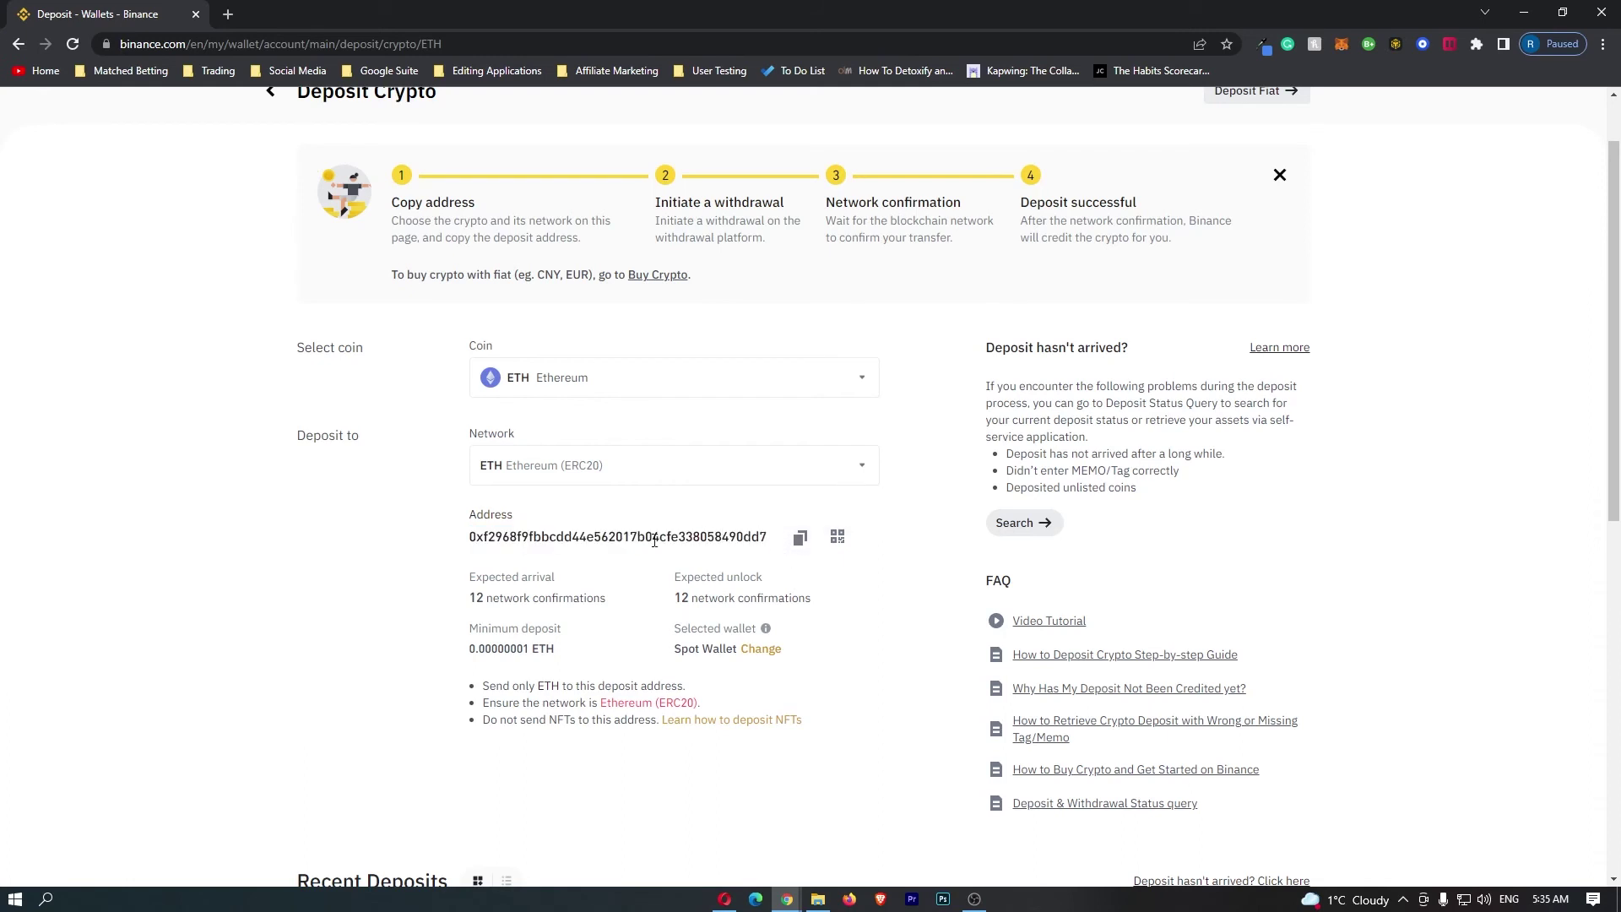
{"action": "left_click_drag", "start_coordinate": [471, 537], "coordinate": [768, 540]}
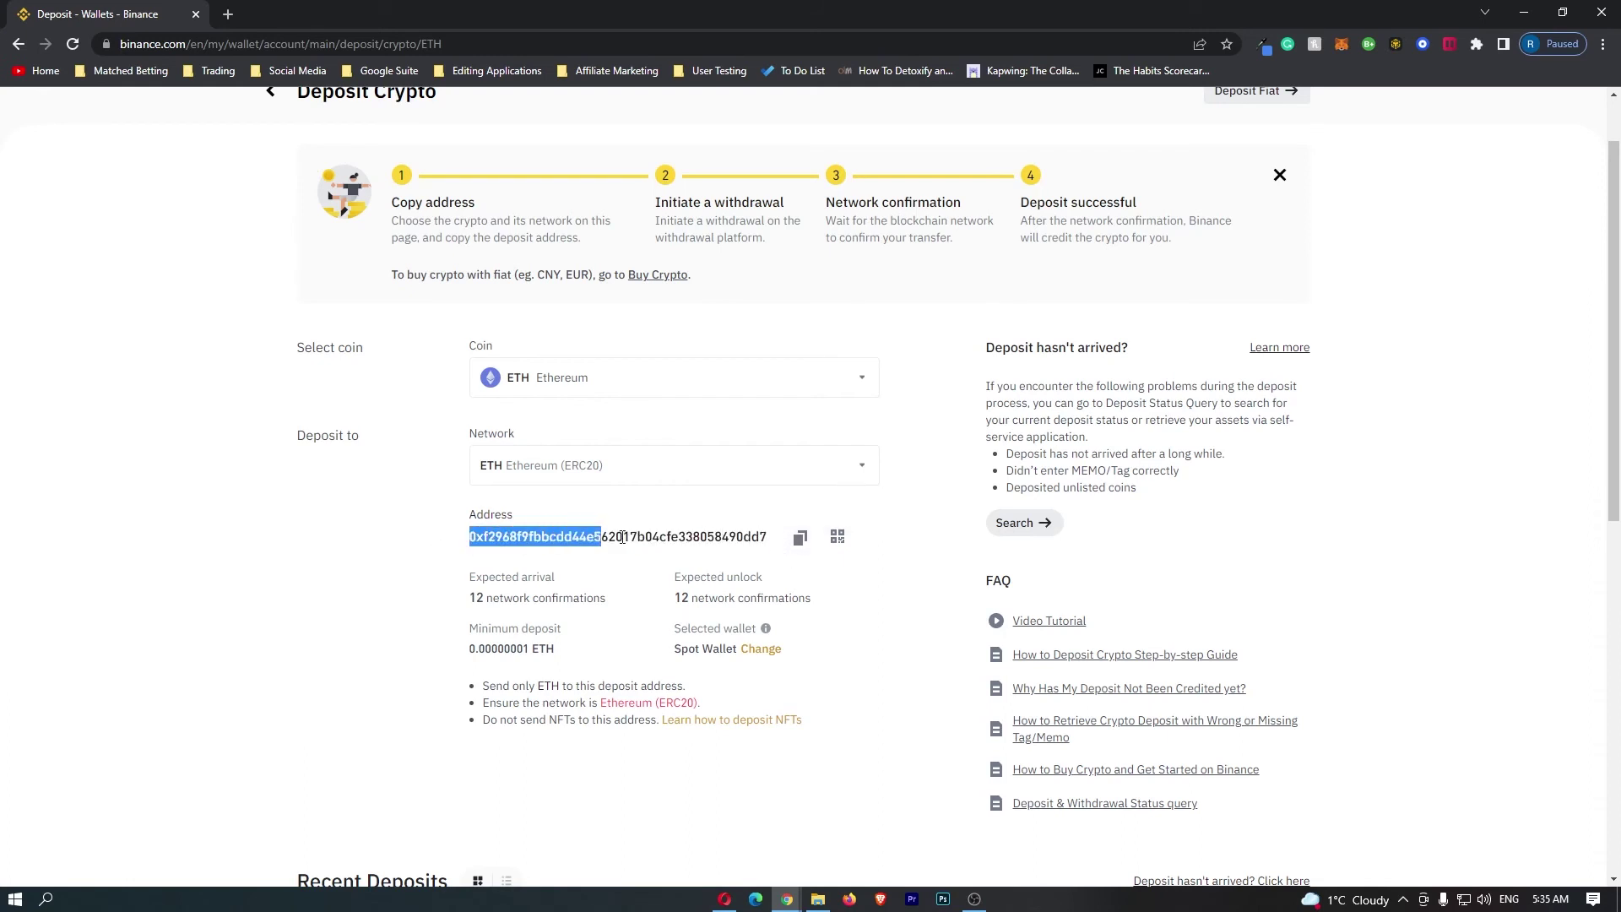
{"action": "left_click", "coordinate": [776, 520]}
{"action": "left_click", "coordinate": [798, 540]}
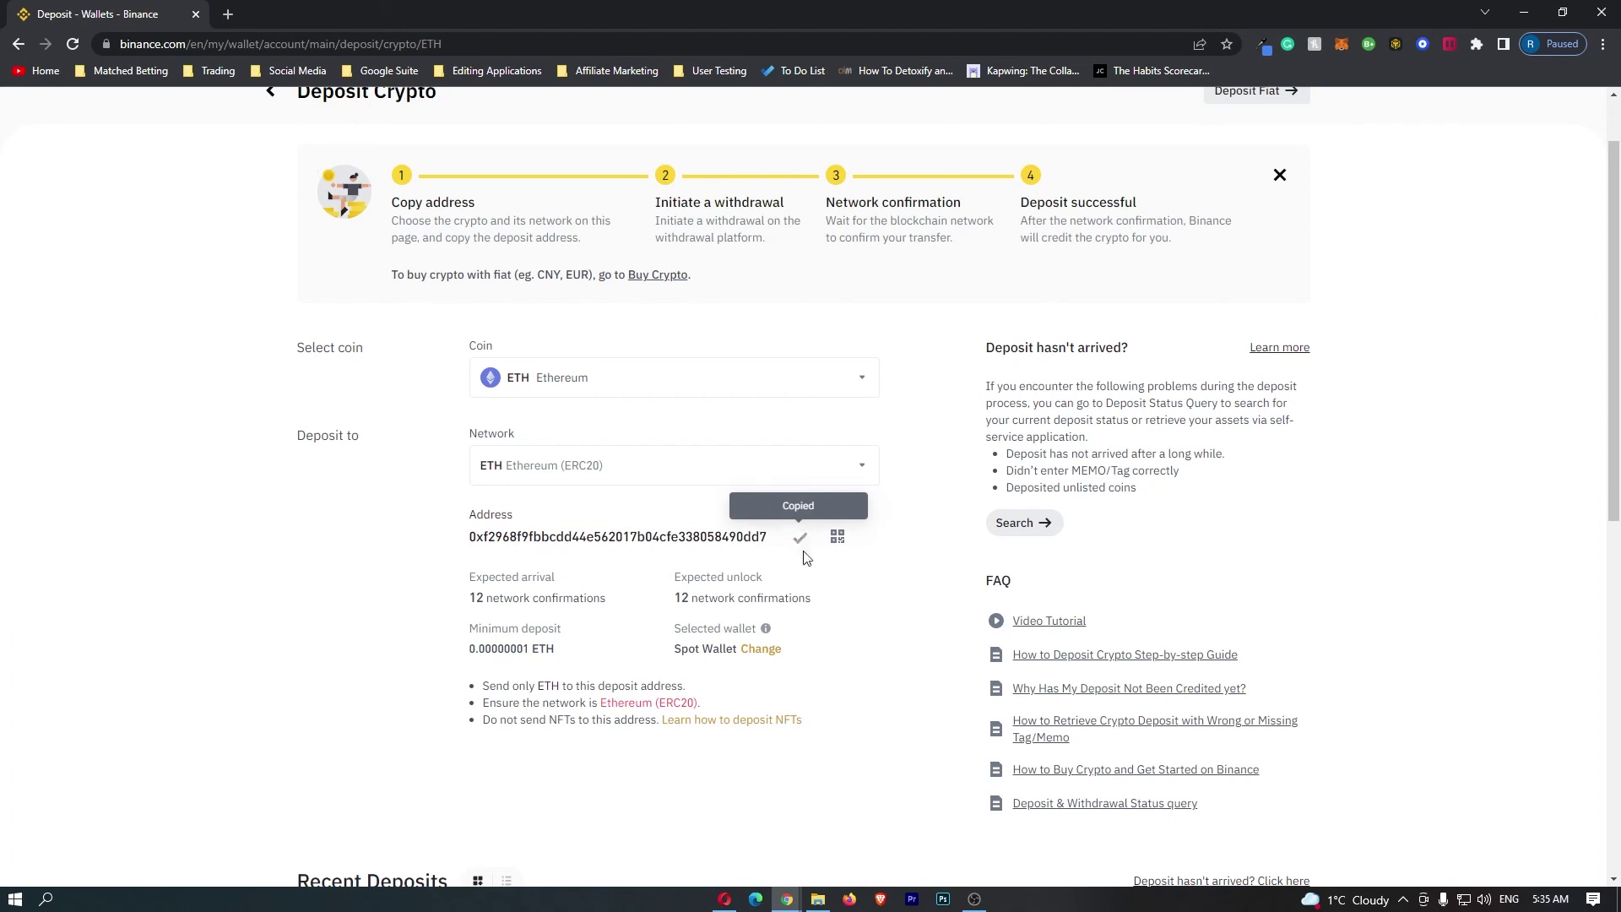